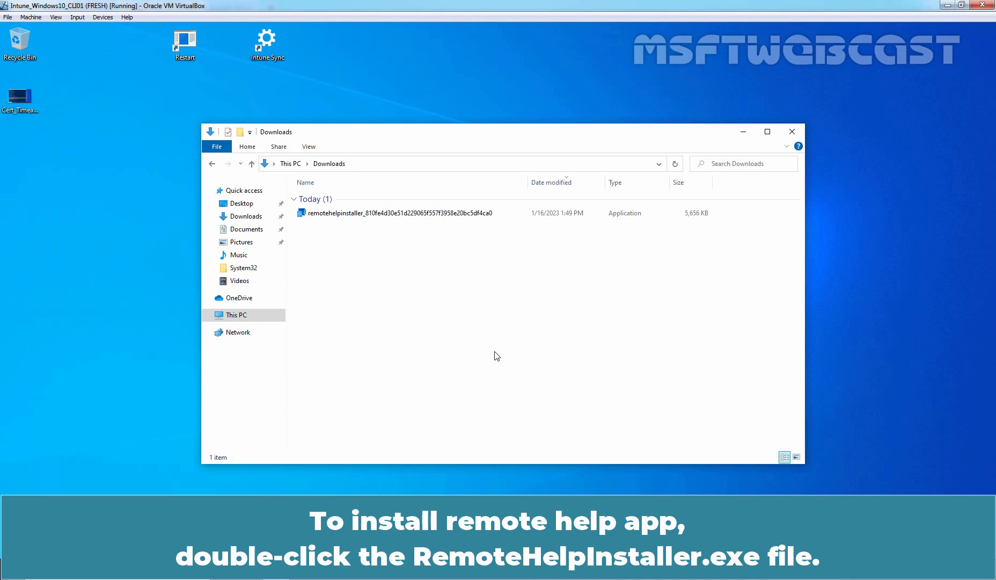
- Install Remote Help on the Windows 10 client, accepting the Microsoft License Terms and the UAC prompt
double_click(374, 218)
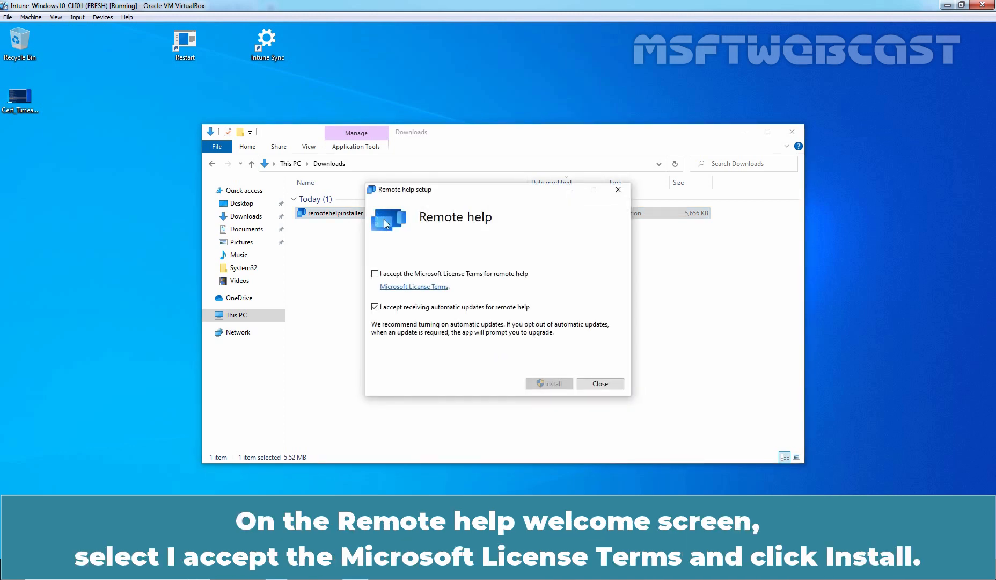
click(426, 276)
click(556, 385)
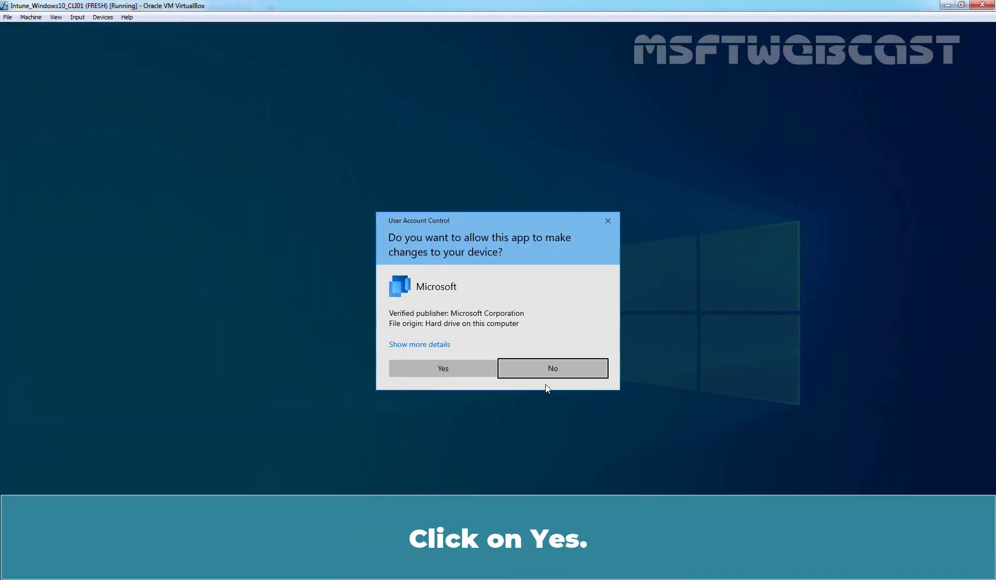
click(444, 368)
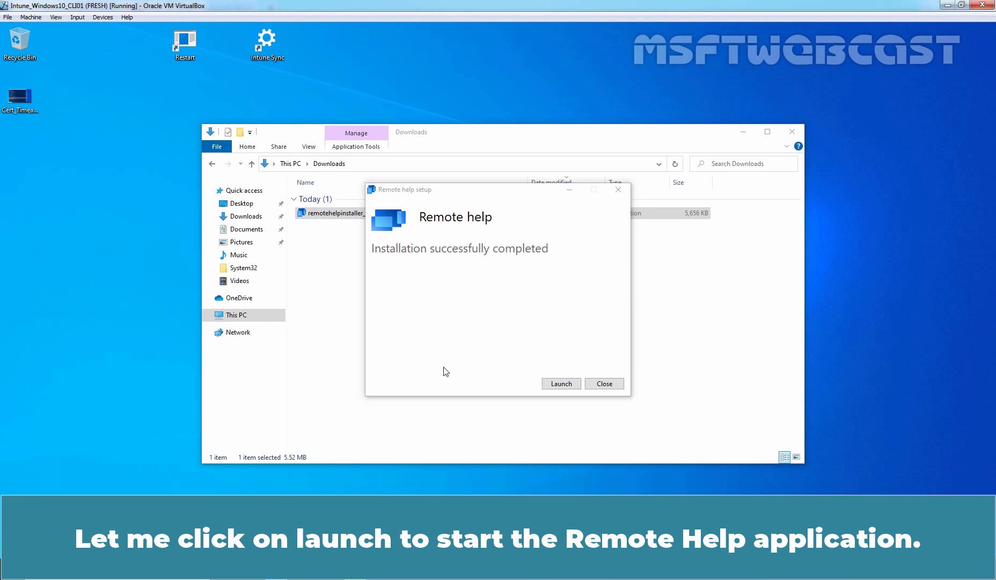
- Launch the installed Remote Help app, sign in with the organizational account and accept the privacy notice
click(556, 385)
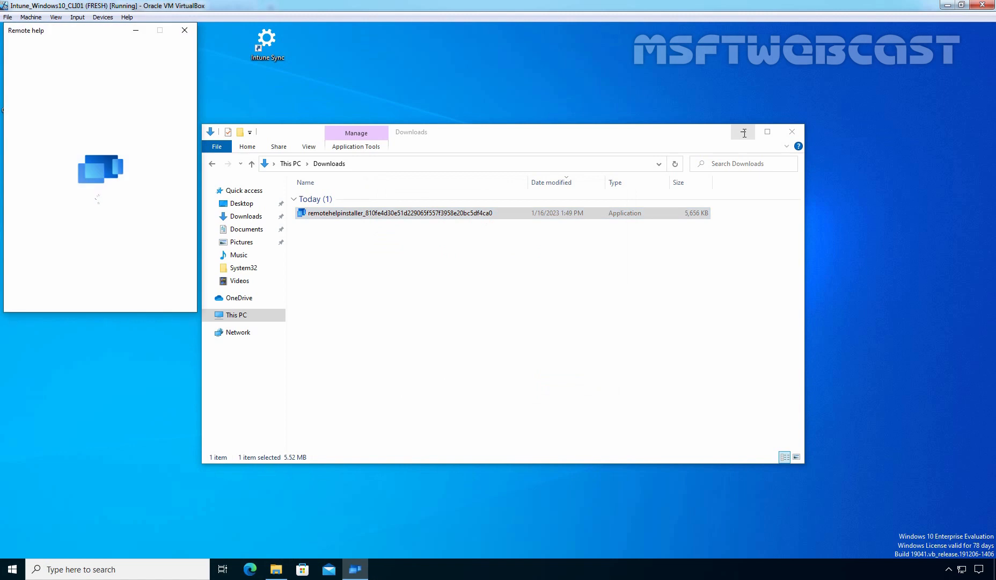
click(743, 132)
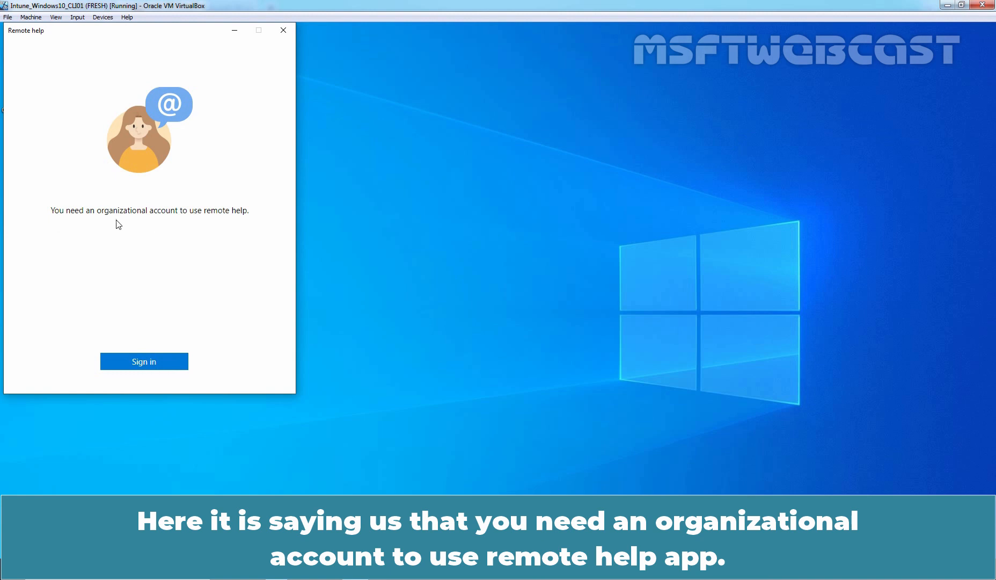
click(143, 364)
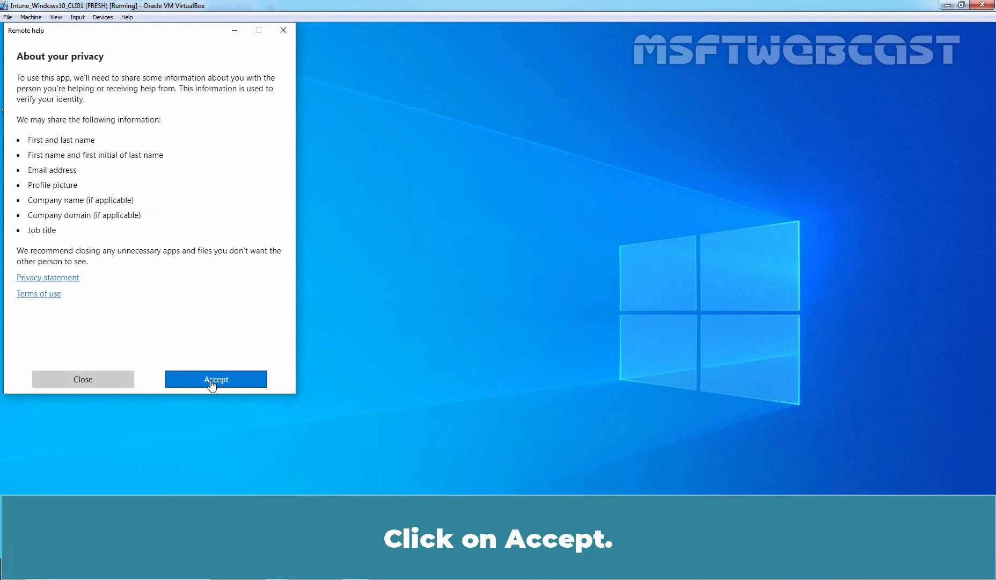
click(212, 383)
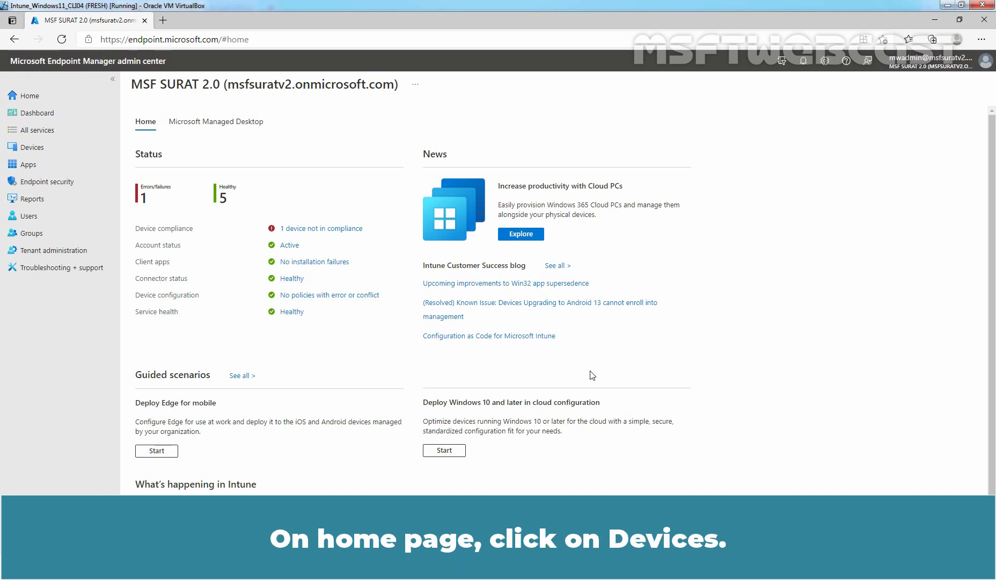
- Open the LABWIN10-CLI01 device overview from Devices > All devices
click(41, 150)
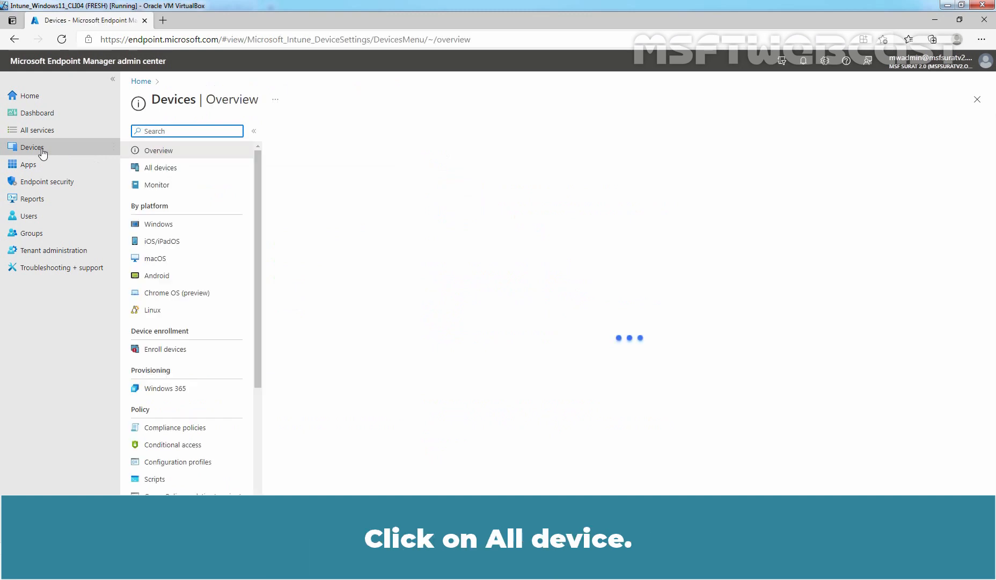
click(173, 173)
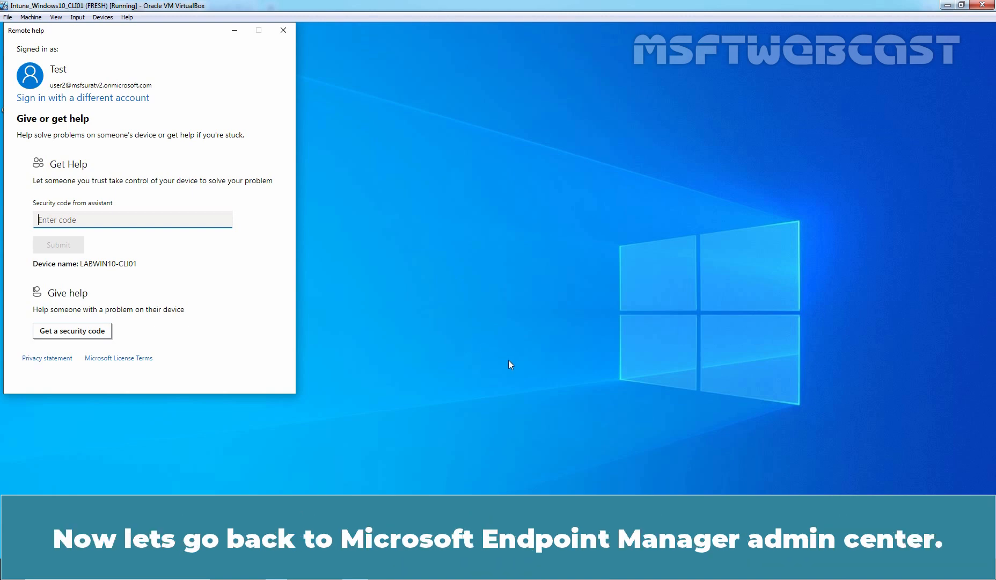
click(1, 360)
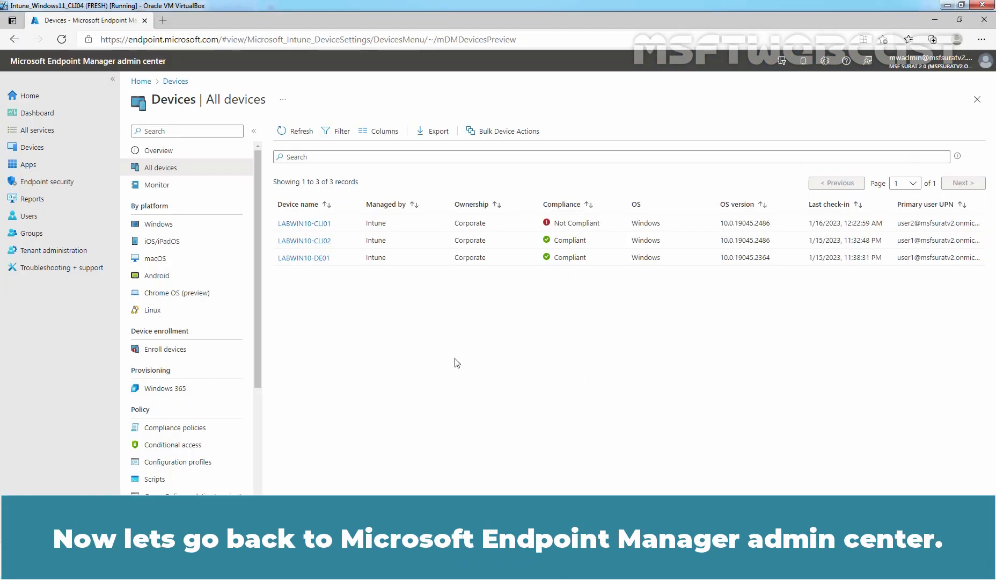
click(297, 223)
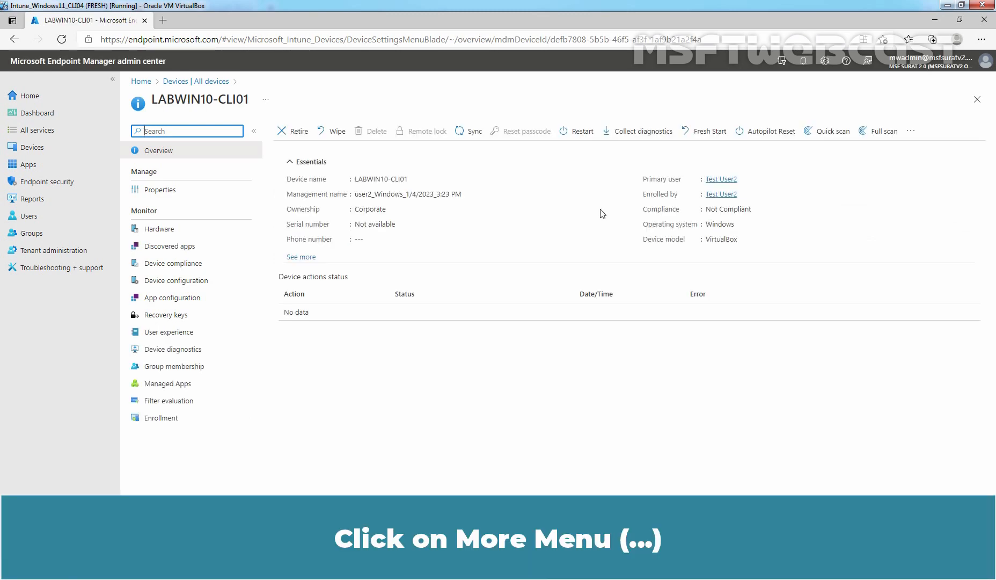
- Launch Remote Help for LABWIN10-CLI01 through New remote assistance session, always allowing the site to open it
click(911, 132)
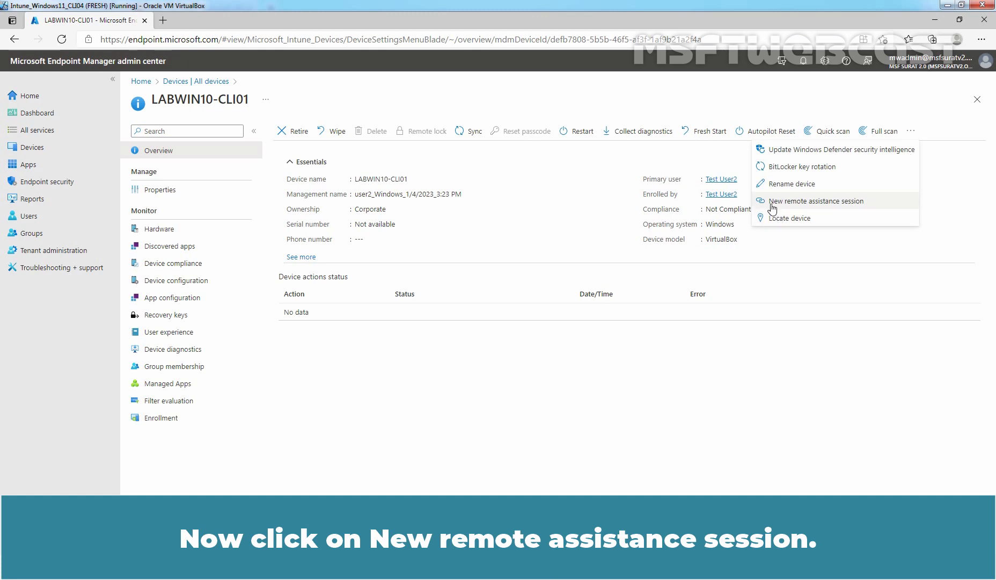
click(826, 208)
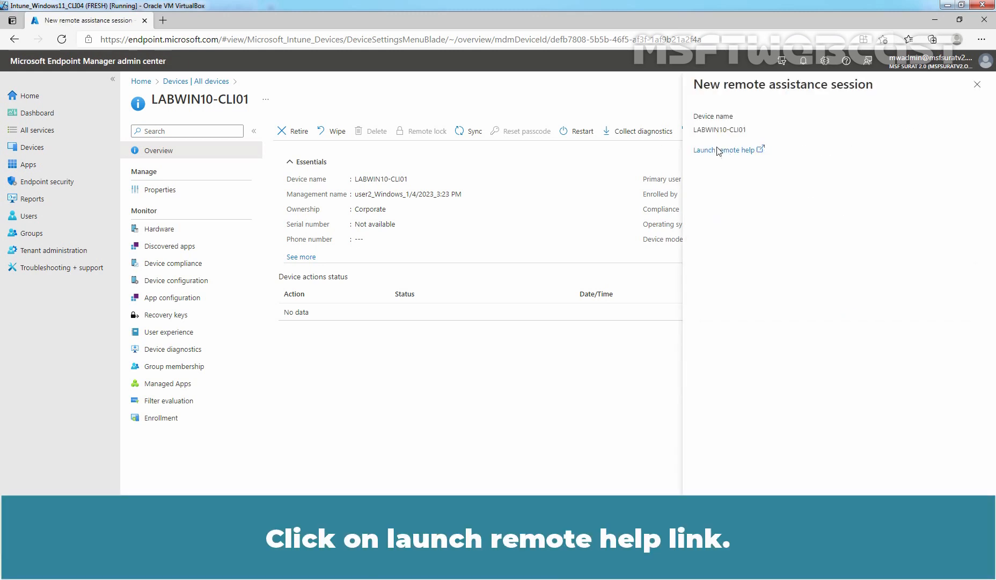
click(716, 150)
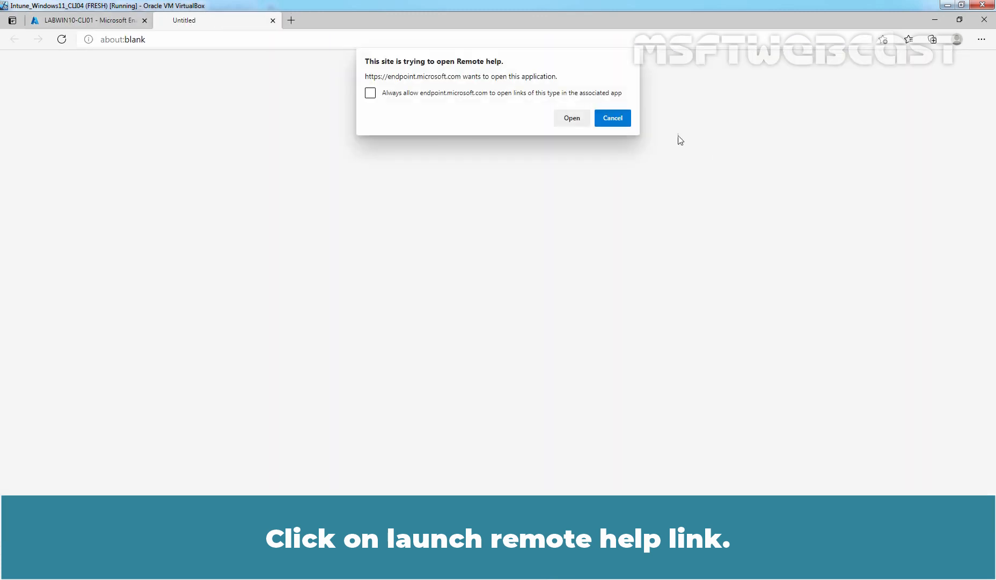
click(432, 95)
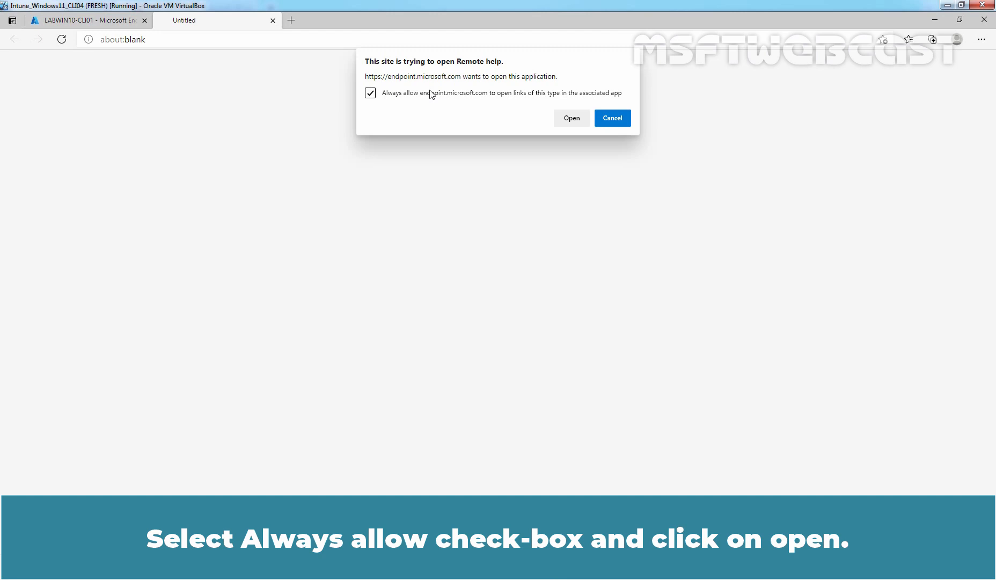
click(571, 117)
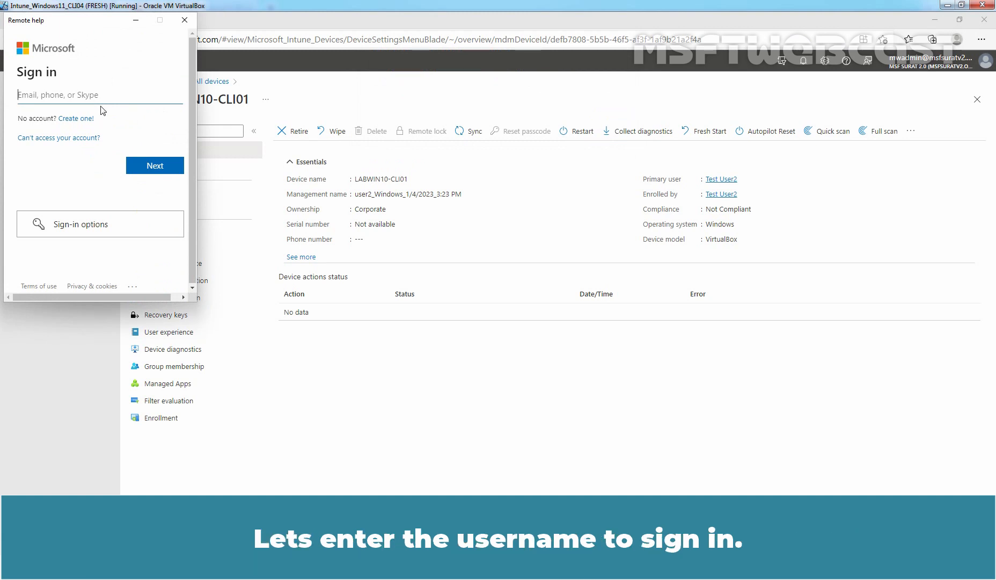
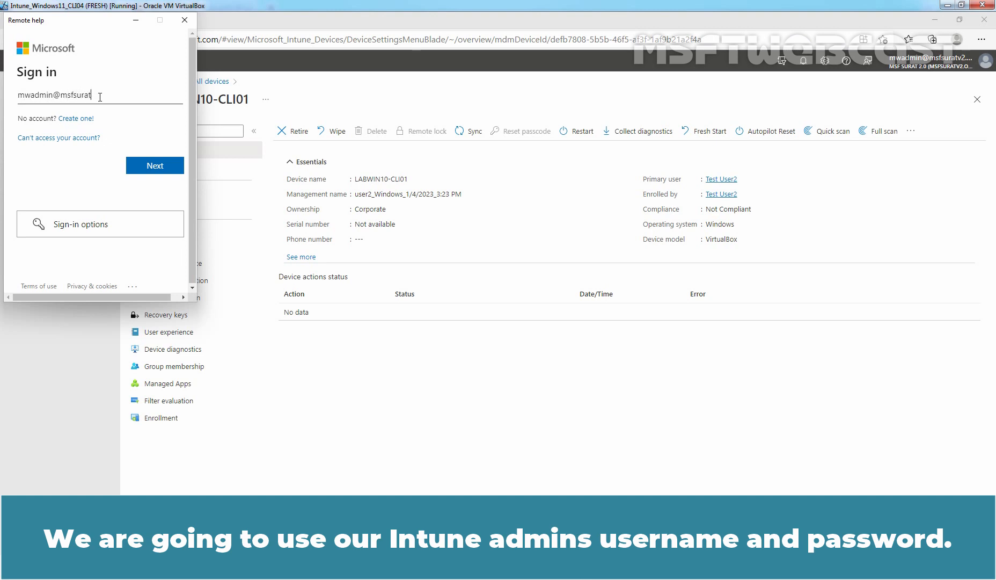
- Sign in to Remote Help with the Intune admin e-mail and password, choosing Yes to stay signed in
click(157, 165)
text(••••)
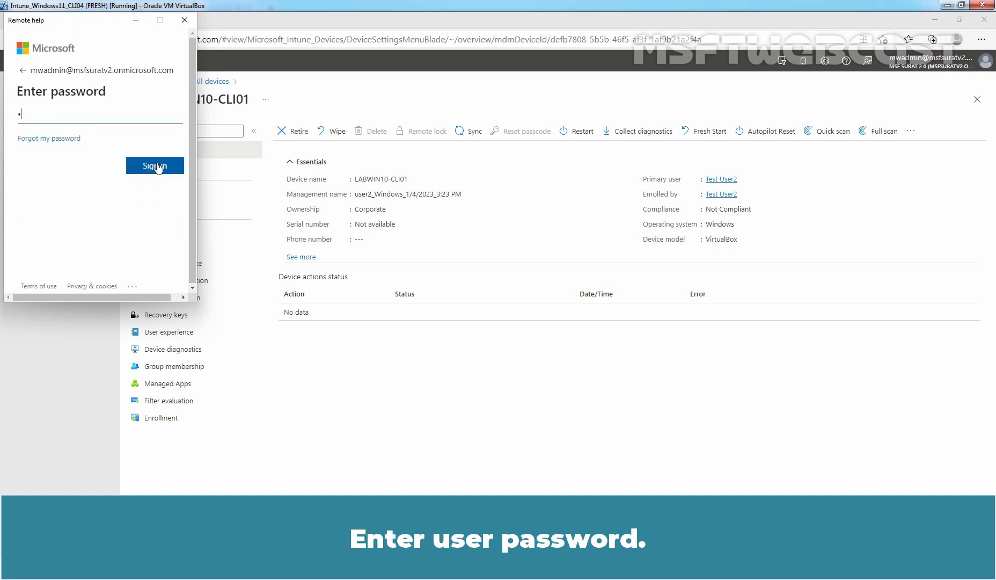
text(••••••)
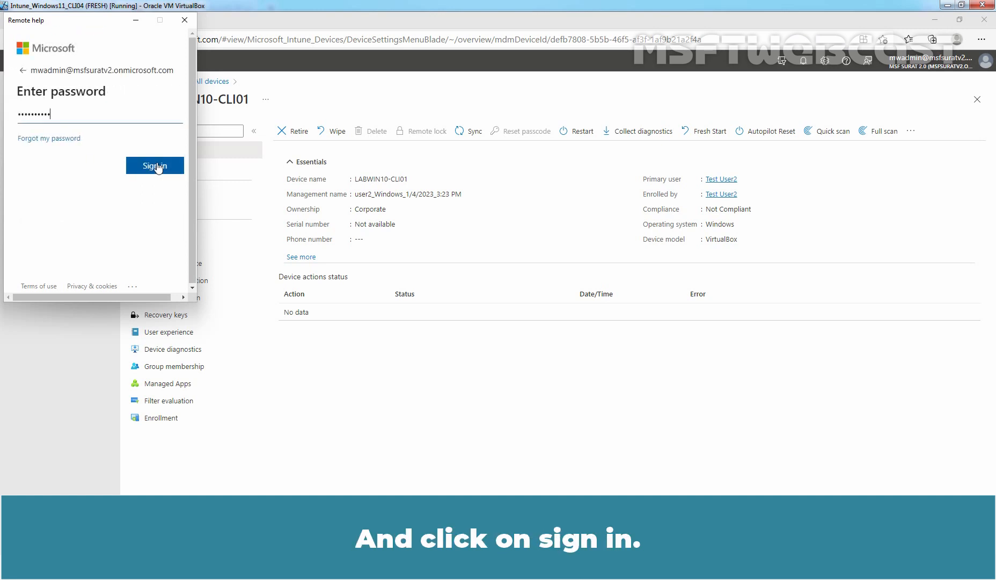
click(155, 165)
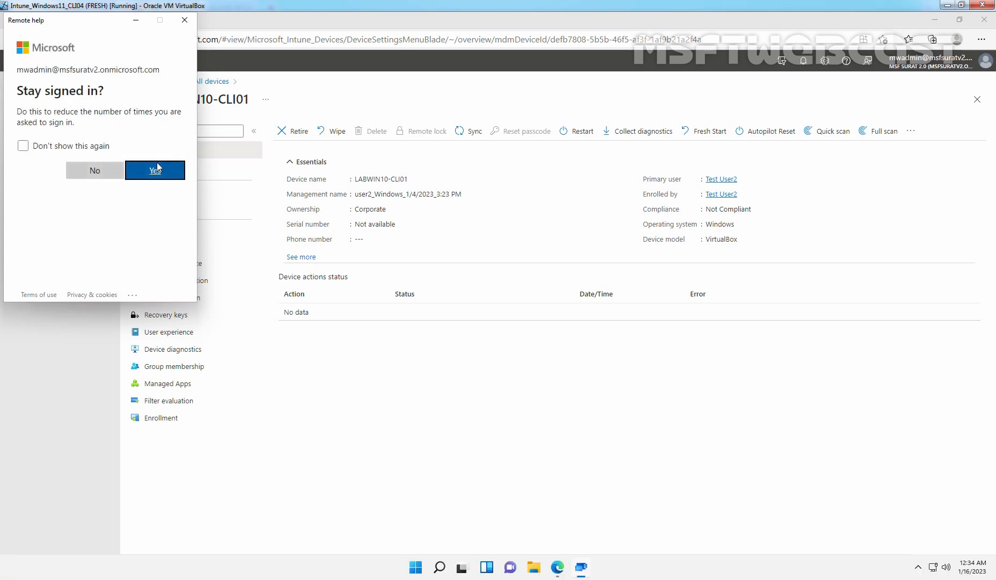
click(156, 172)
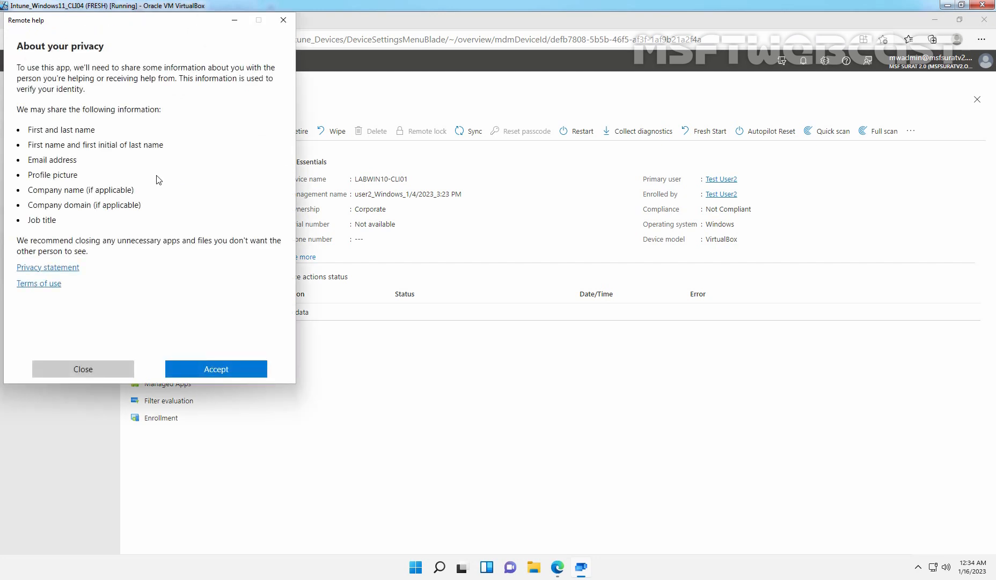
- Accept the Remote Help privacy notice and choose Get a security code under Give help
click(213, 375)
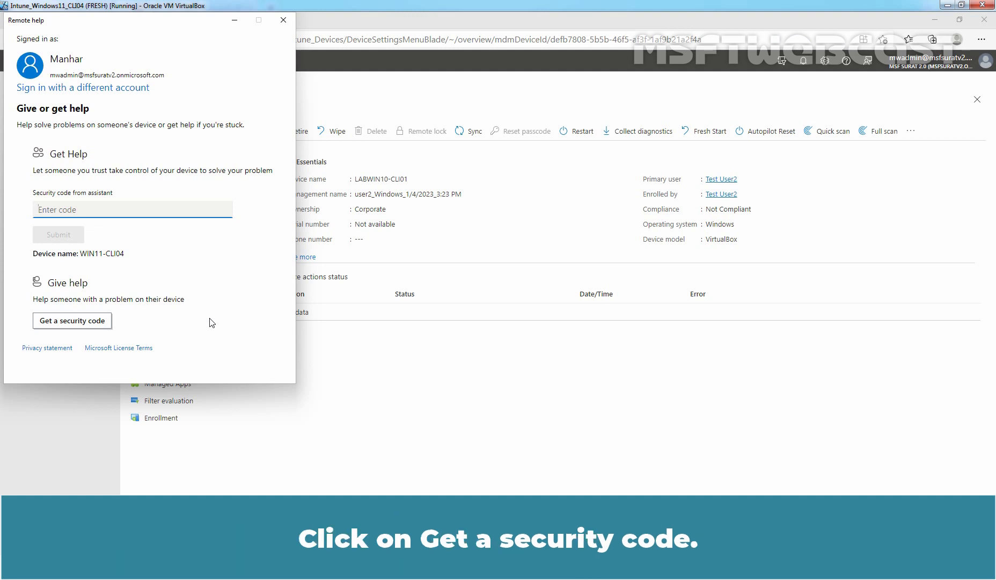
click(70, 321)
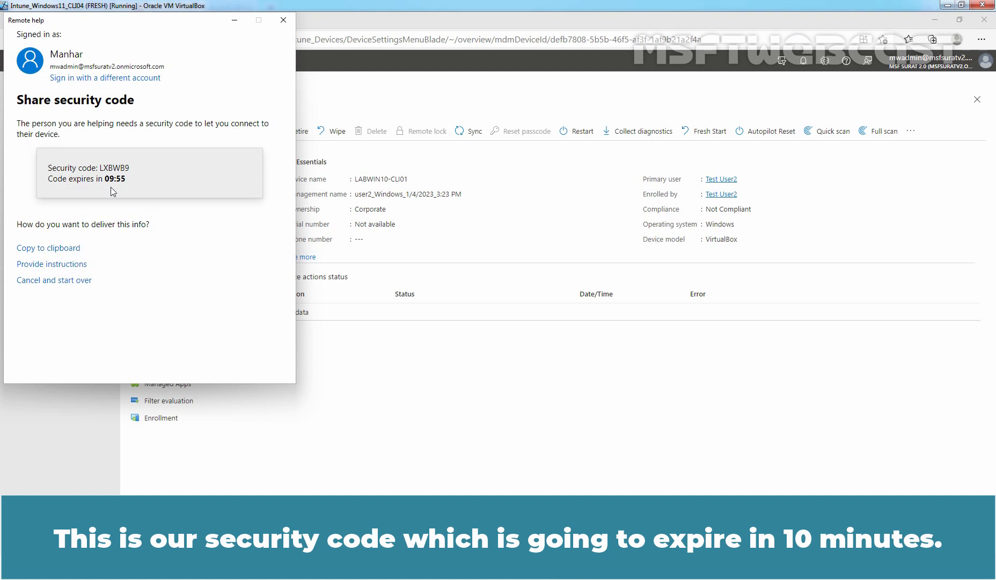
- Copy the generated security code to the clipboard
click(45, 249)
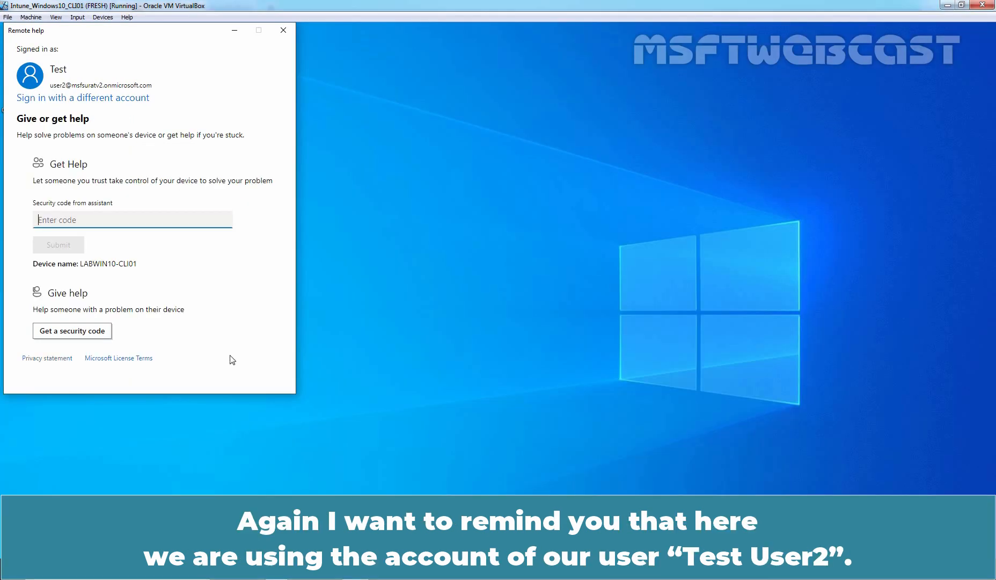
- On the client, paste the helper's security code into Security code from assistant and submit it
drag(154, 37, 419, 89)
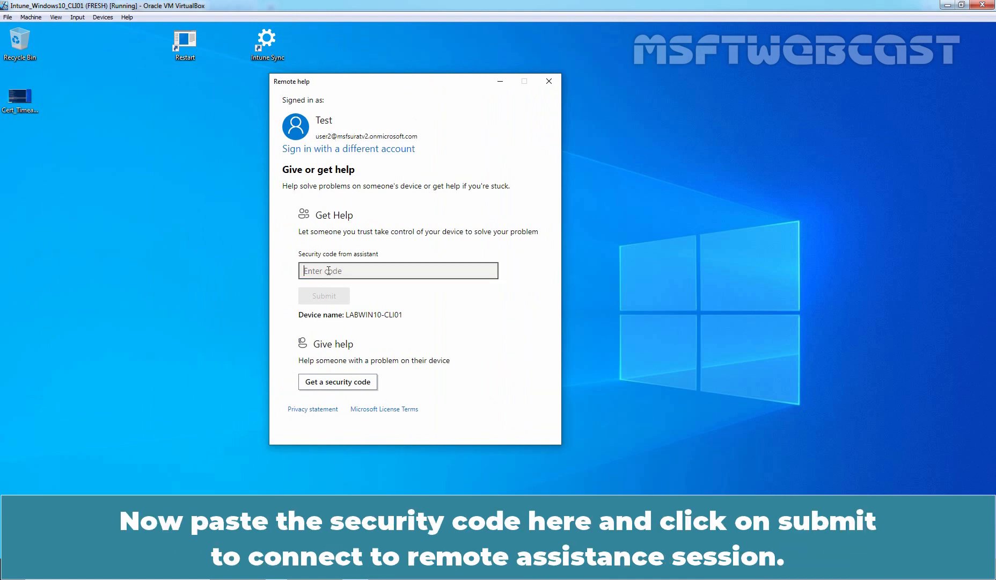
key(ctrl+v)
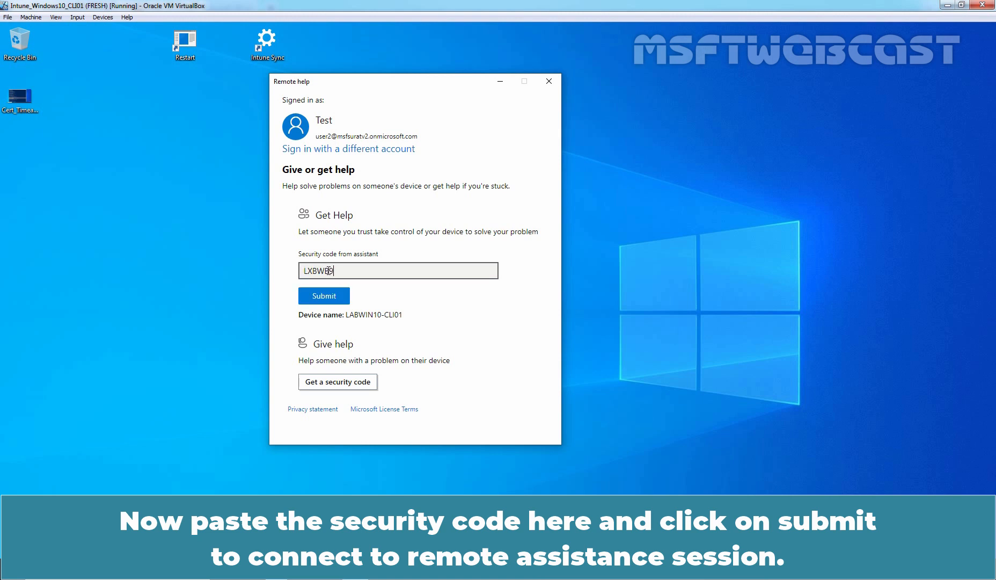
click(323, 299)
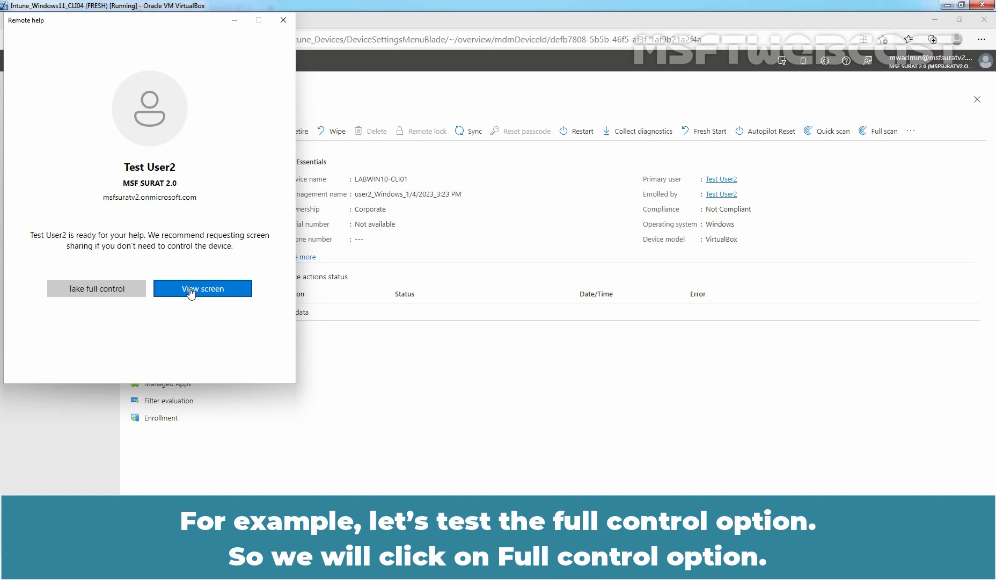
- Request Take full control from the helper and allow it on the Windows 10 client
click(97, 292)
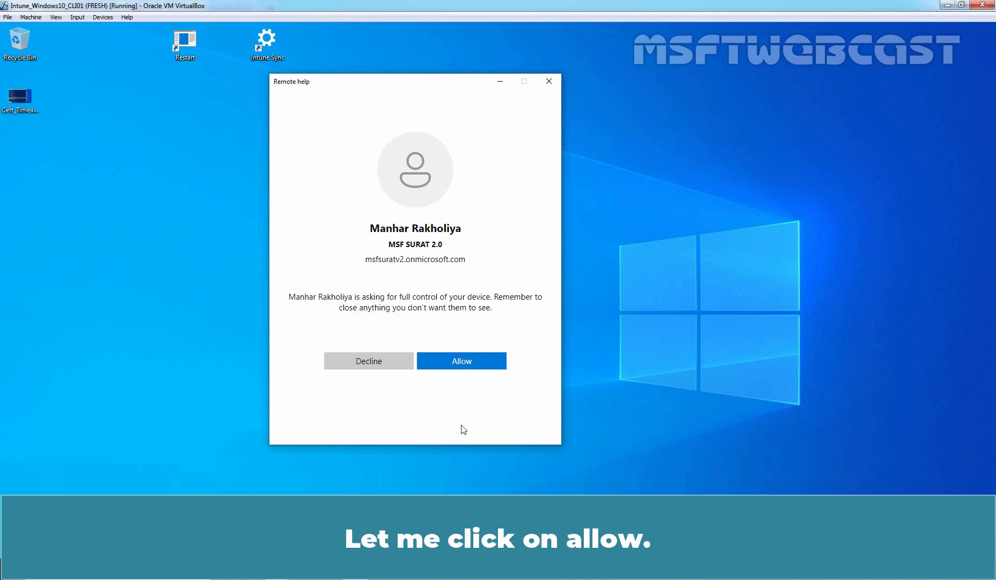
click(464, 364)
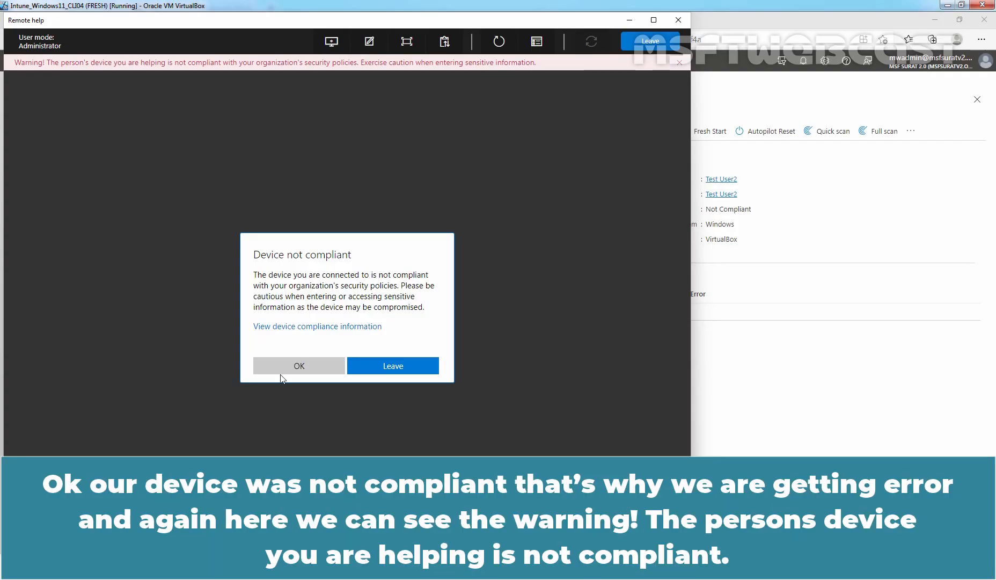
- Dismiss the Device not compliant notice and maximize the Remote Help window showing the client desktop
click(291, 370)
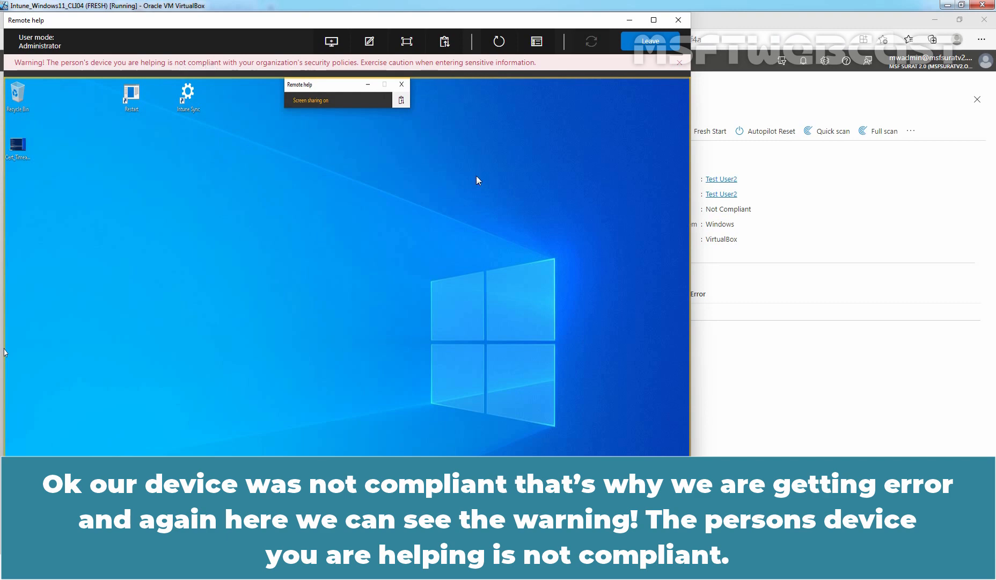
click(653, 20)
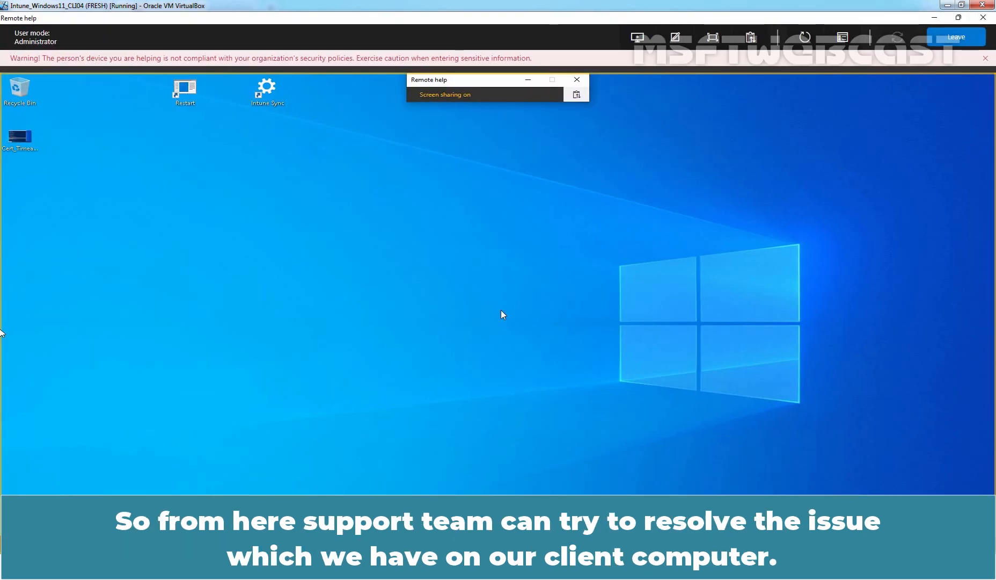
- Launch Intune Sync on the client and sync the Azure AD work account from its Info page
double_click(267, 89)
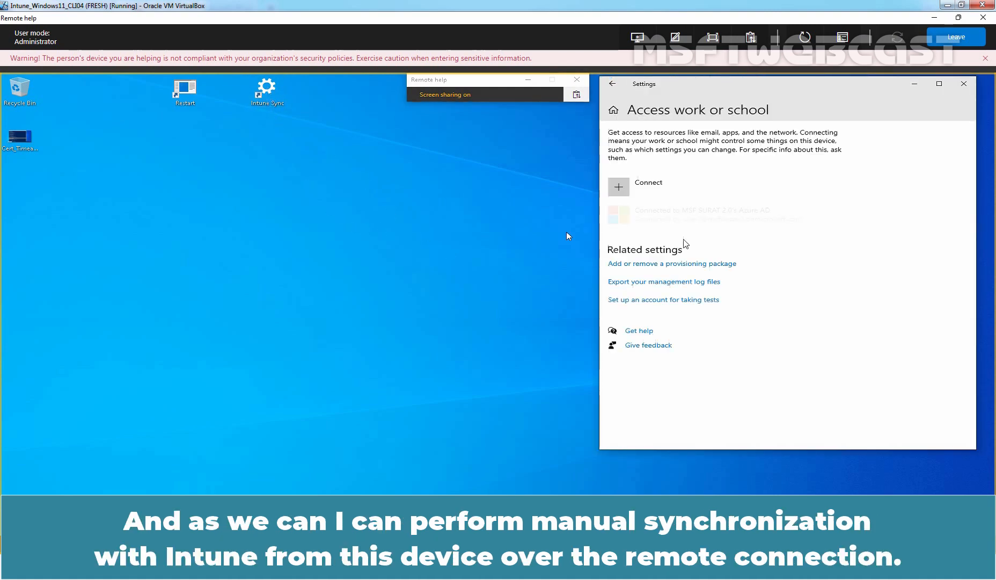
click(697, 220)
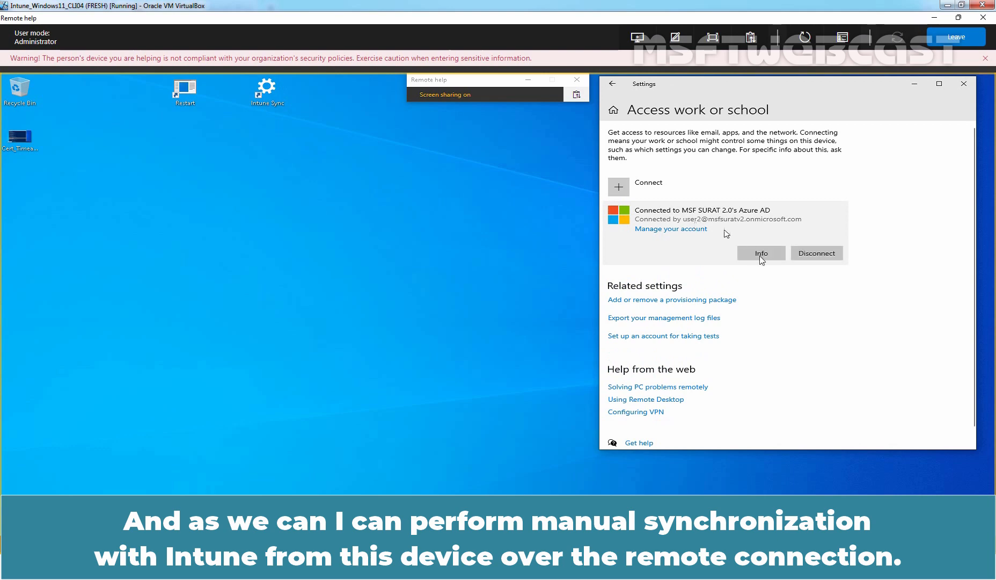
click(761, 253)
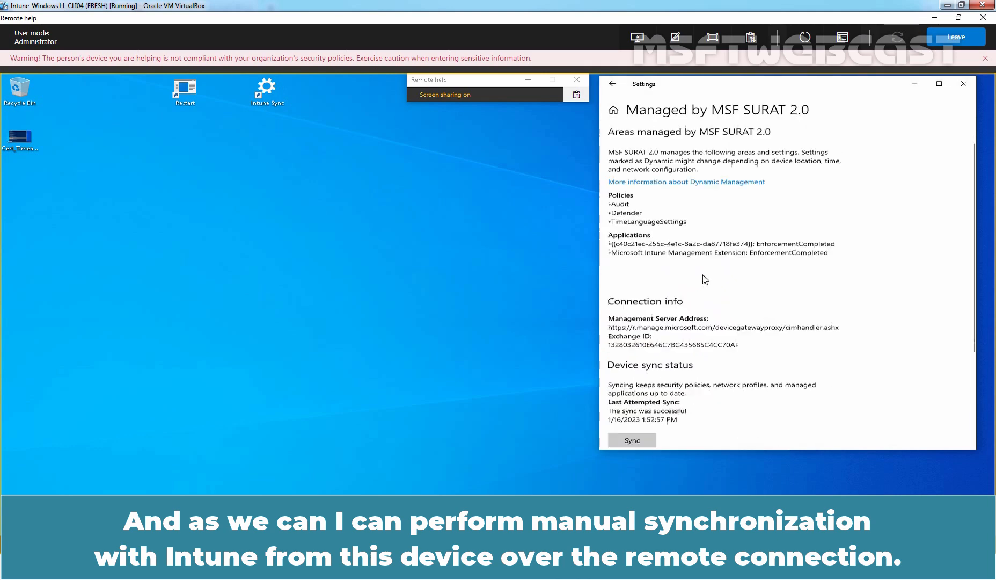
scroll(704, 279, down, 2)
click(638, 340)
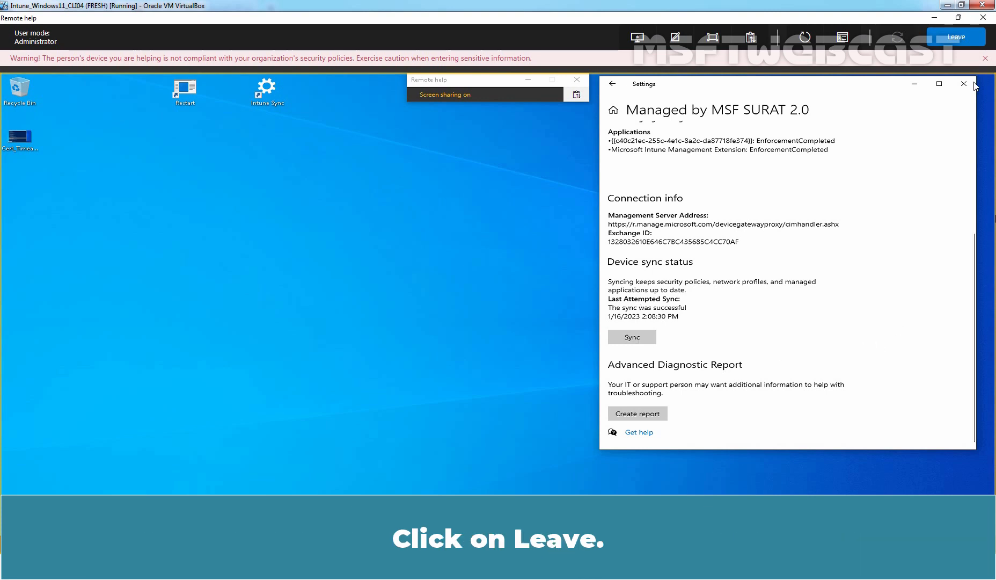
- Leave the Remote Help session, close the helper's app, and dismiss the client's ended-sharing message
click(956, 36)
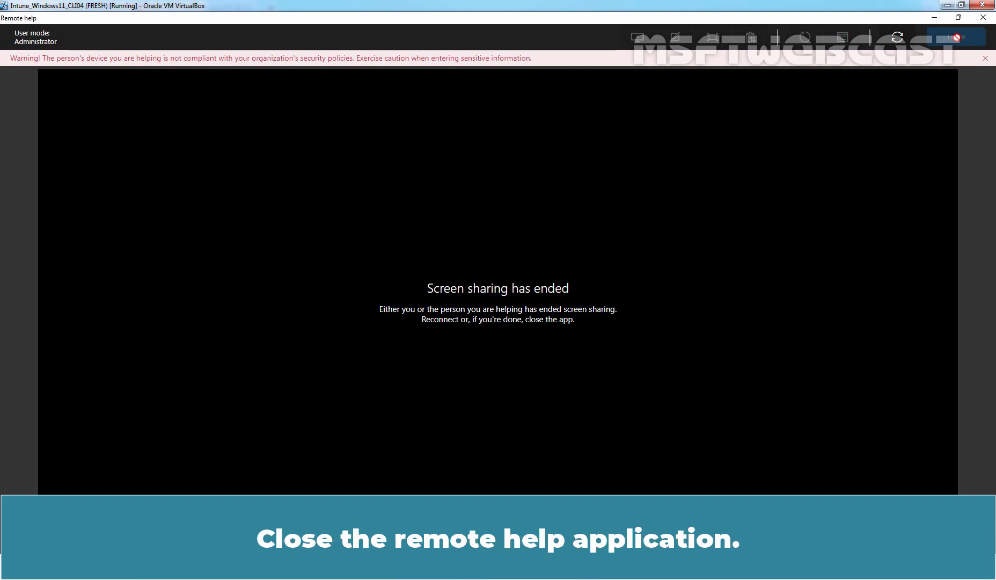
click(983, 18)
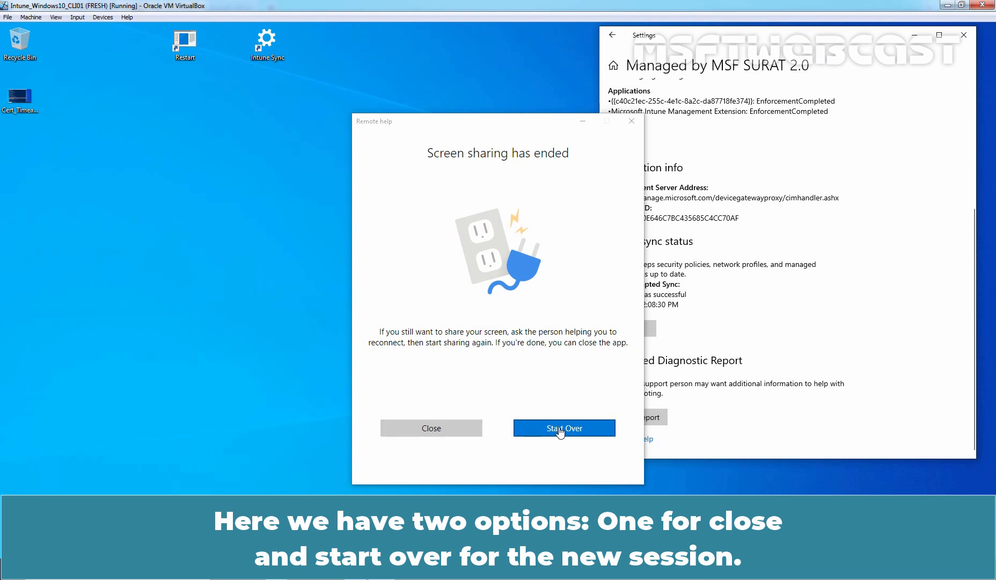
click(436, 429)
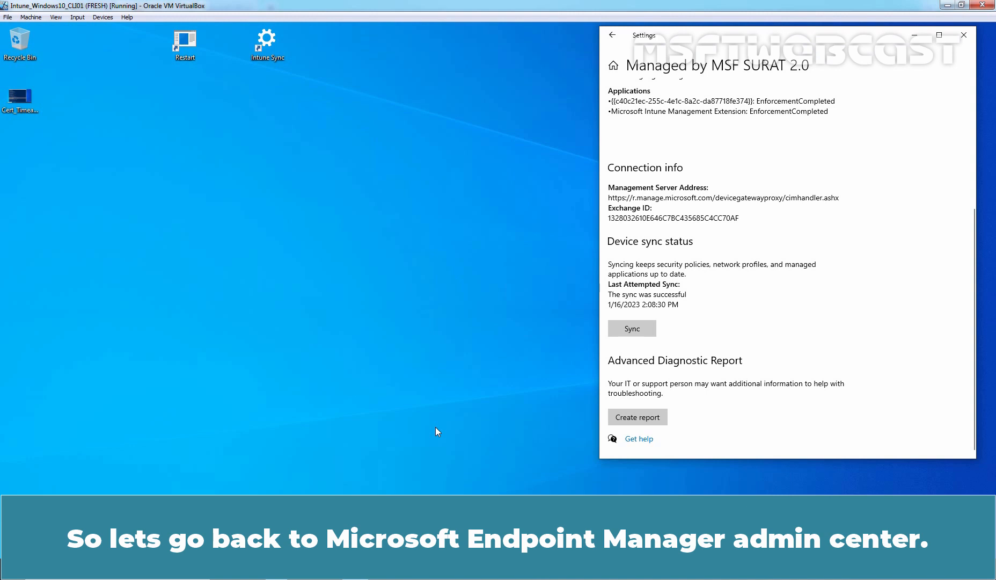
- Back on the helper's Endpoint Manager, go to Tenant administration > Remote Help
key(alt+Tab)
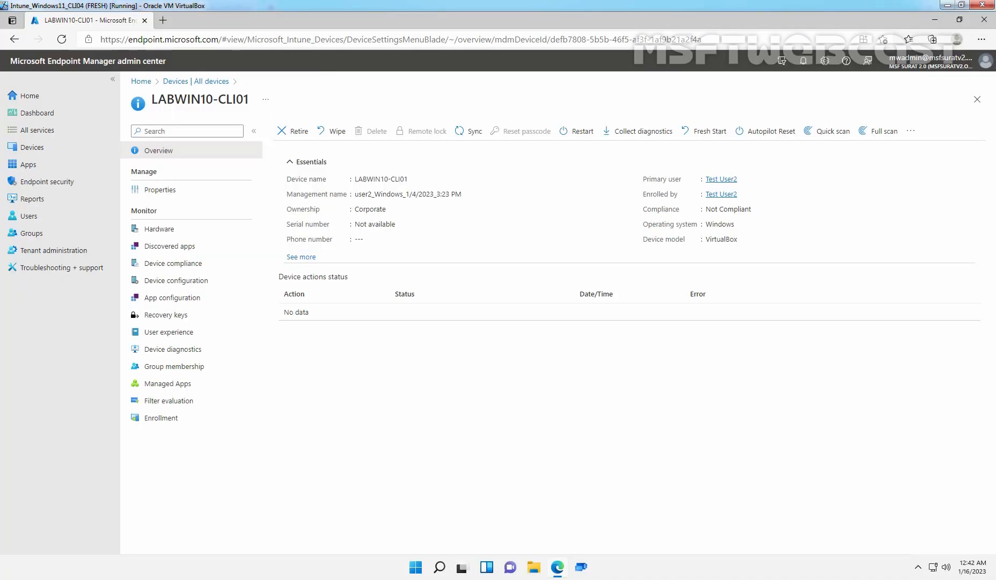
click(69, 252)
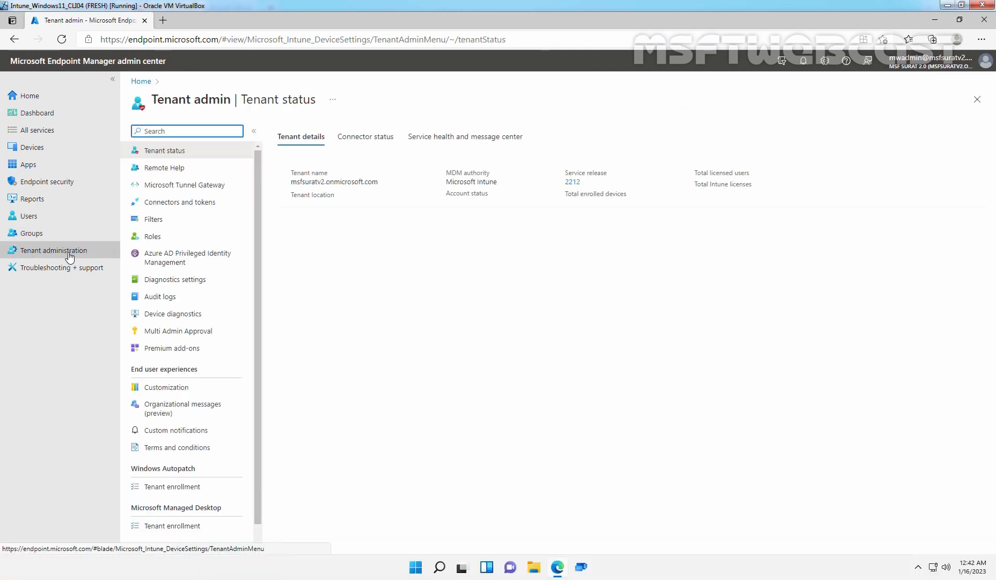
click(164, 167)
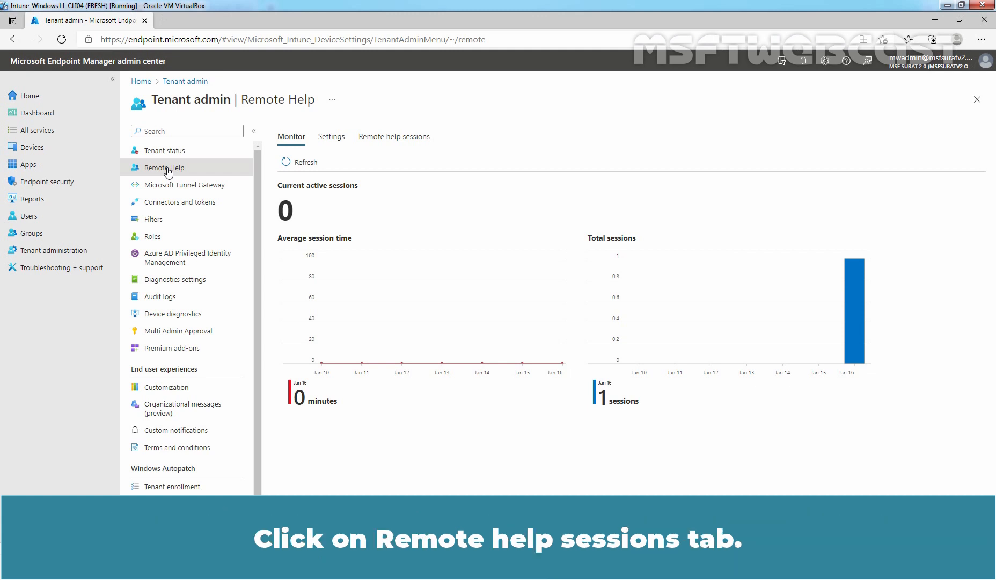
- Show the Remote help sessions list, widening the Provider ID and Recipient ID columns and scrolling the table right
click(398, 138)
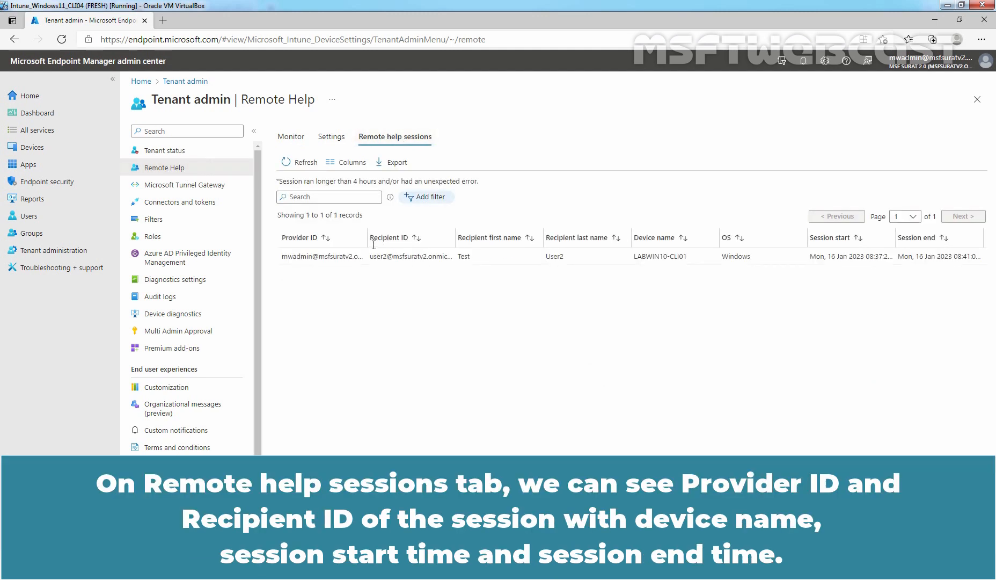
drag(368, 237, 417, 237)
drag(502, 237, 546, 238)
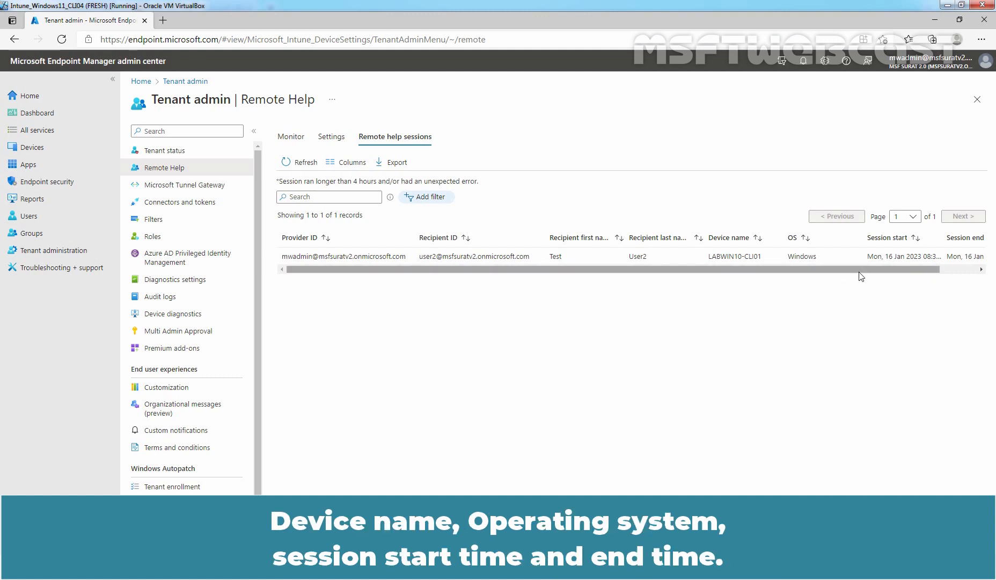
drag(872, 270, 905, 272)
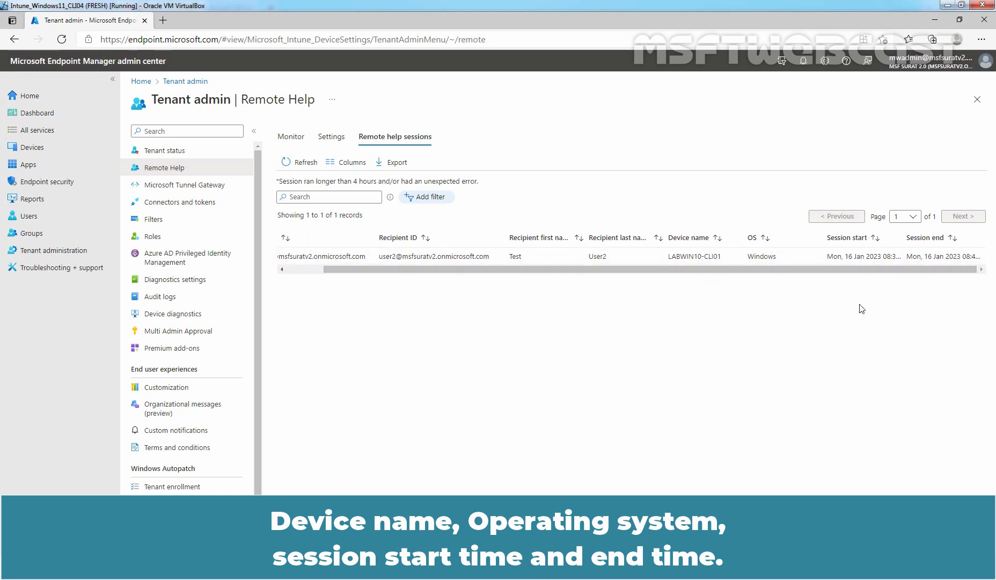